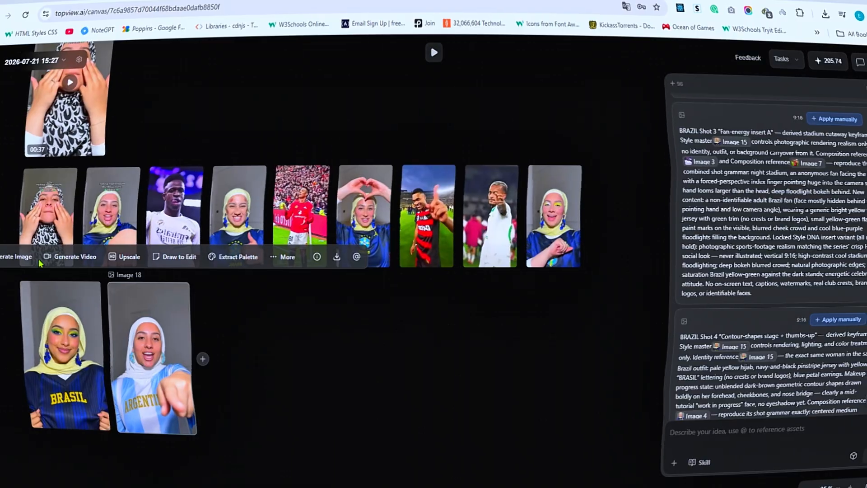
{"action": "left_click", "coordinate": [77, 257]}
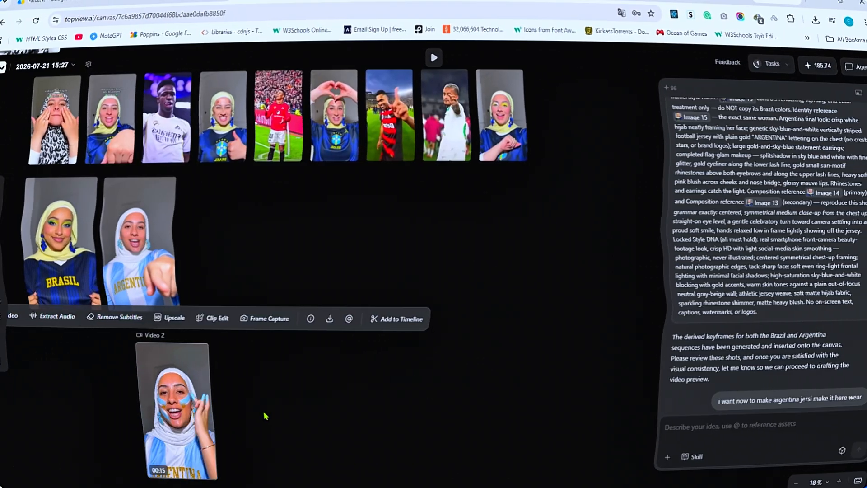
{"action": "left_click_drag", "start_coordinate": [210, 343], "coordinate": [230, 322]}
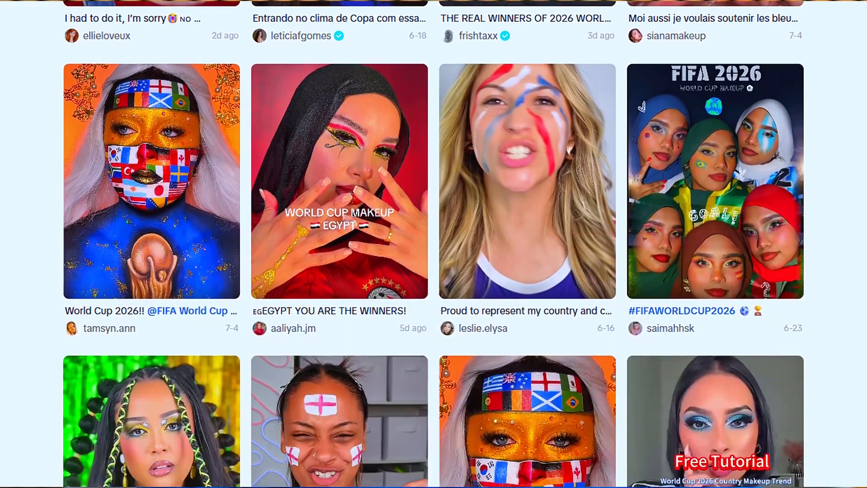
{"action": "scroll", "coordinate": [433, 244], "scroll_direction": "down", "scroll_amount": 20}
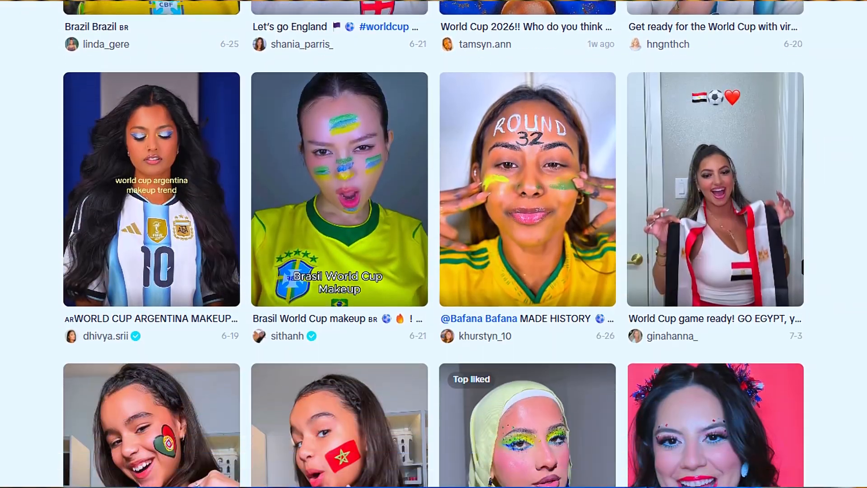
{"action": "scroll", "coordinate": [433, 243], "scroll_direction": "down", "scroll_amount": 7}
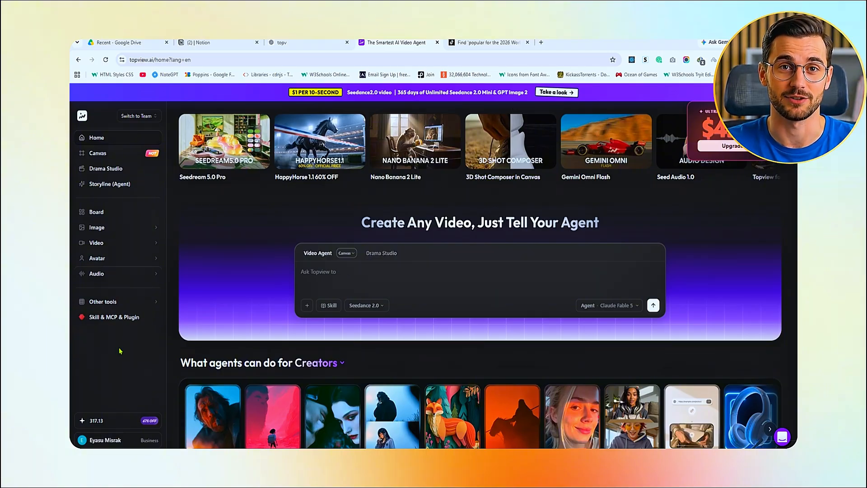
{"action": "left_click", "coordinate": [120, 441]}
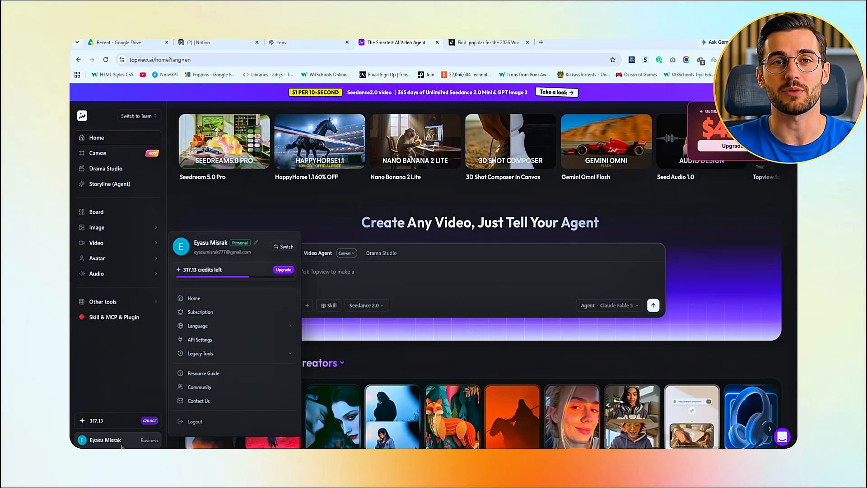
{"action": "left_click", "coordinate": [126, 363]}
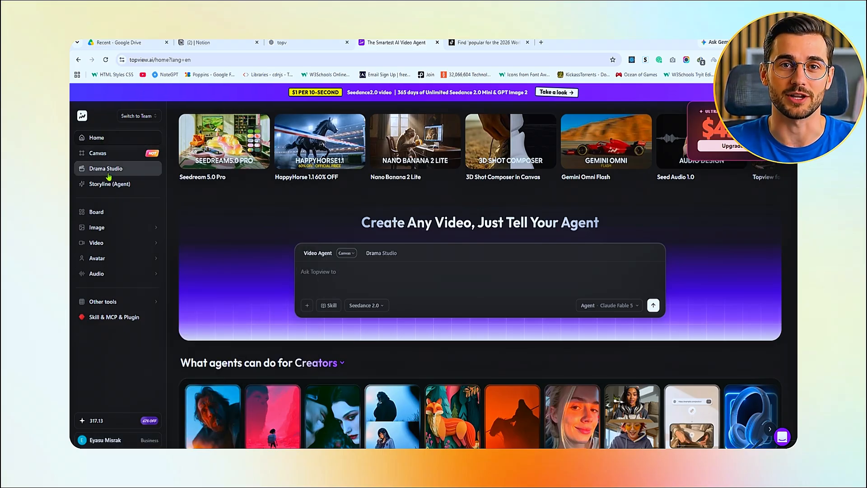
{"action": "mouse_move", "coordinate": [107, 232]}
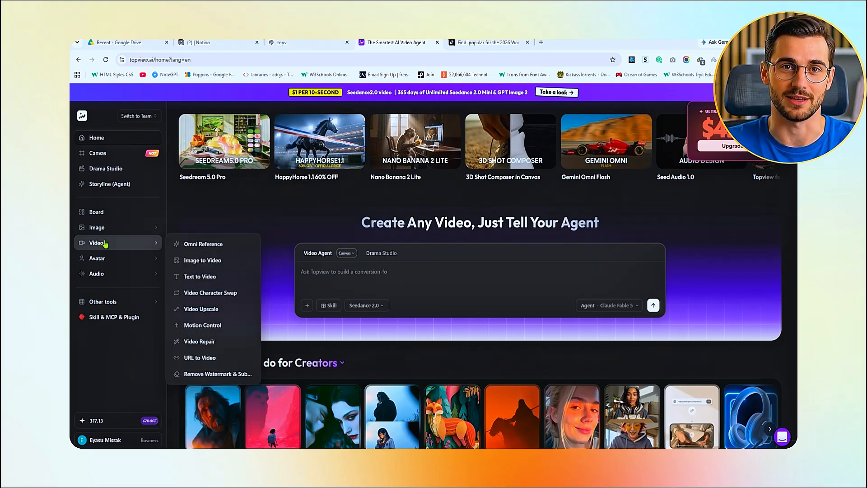
{"action": "mouse_move", "coordinate": [100, 281]}
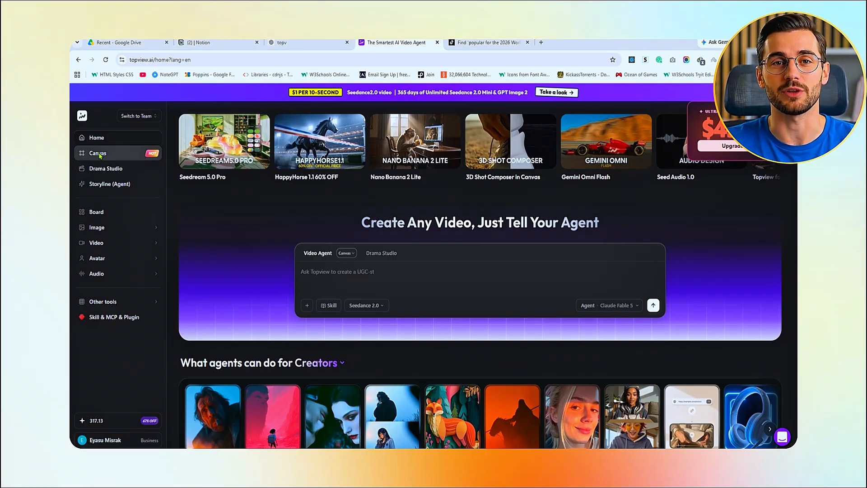
Open the Canvas workspace and start a Clone a video request in a new blank project
{"action": "left_click", "coordinate": [98, 154]}
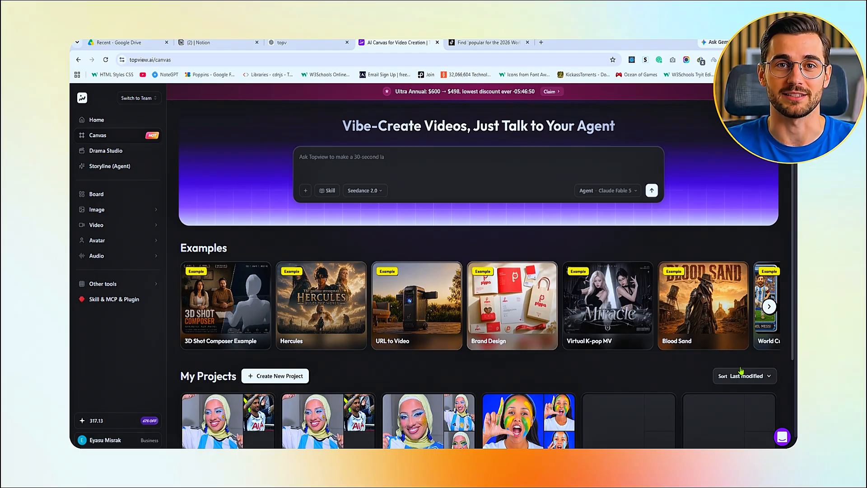
{"action": "left_click", "coordinate": [769, 307]}
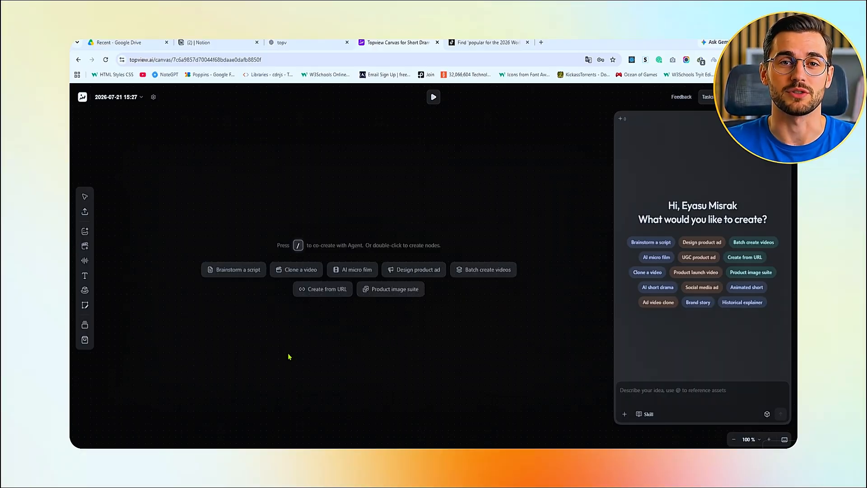
{"action": "left_click", "coordinate": [289, 271]}
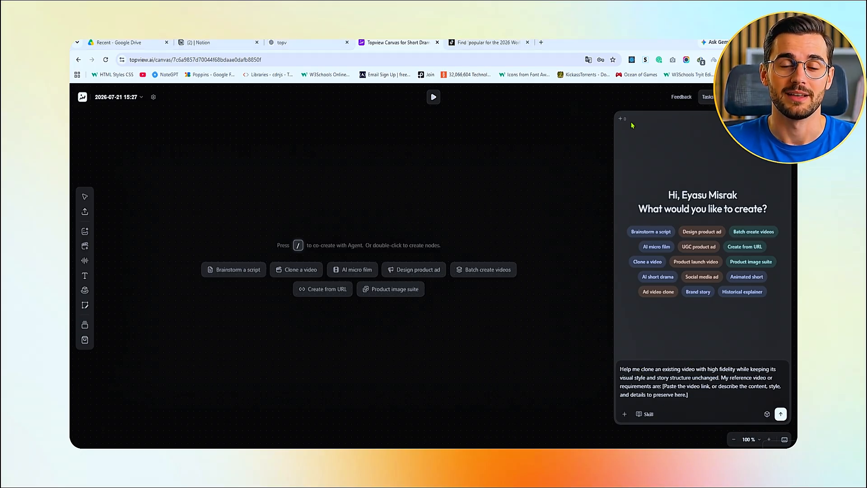
Review the World Cup makeup videos in the TikTok search results as possible references, and return to the Topview canvas
{"action": "left_click", "coordinate": [497, 43]}
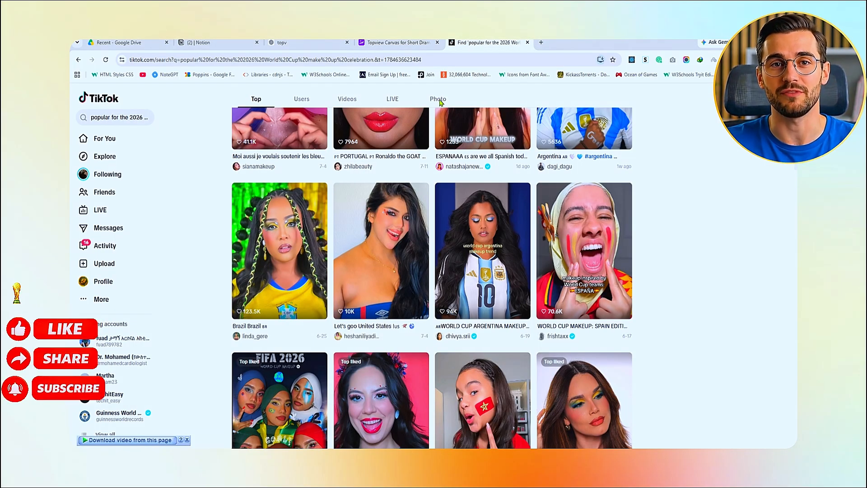
{"action": "scroll", "coordinate": [564, 283], "scroll_direction": "up", "scroll_amount": 8}
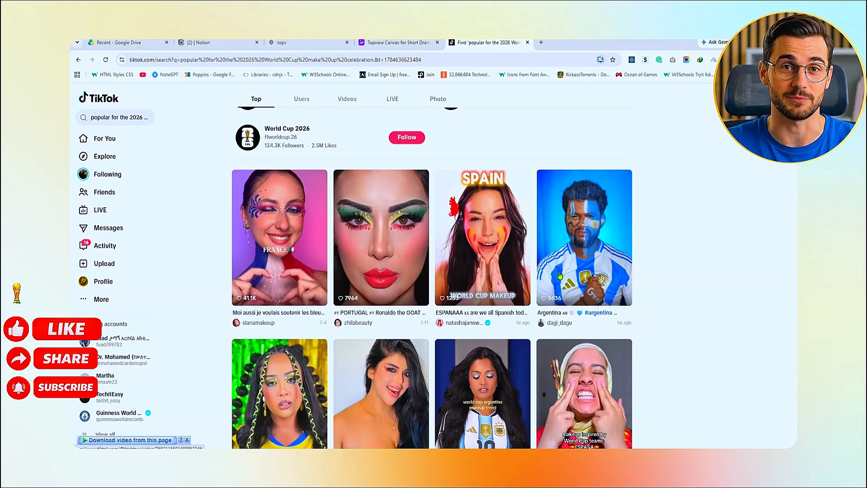
{"action": "scroll", "coordinate": [565, 283], "scroll_direction": "down", "scroll_amount": 10}
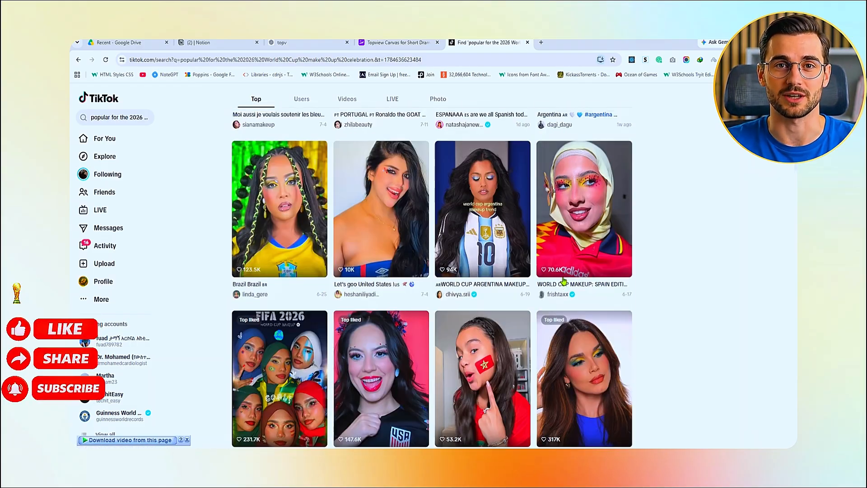
{"action": "left_click", "coordinate": [404, 43]}
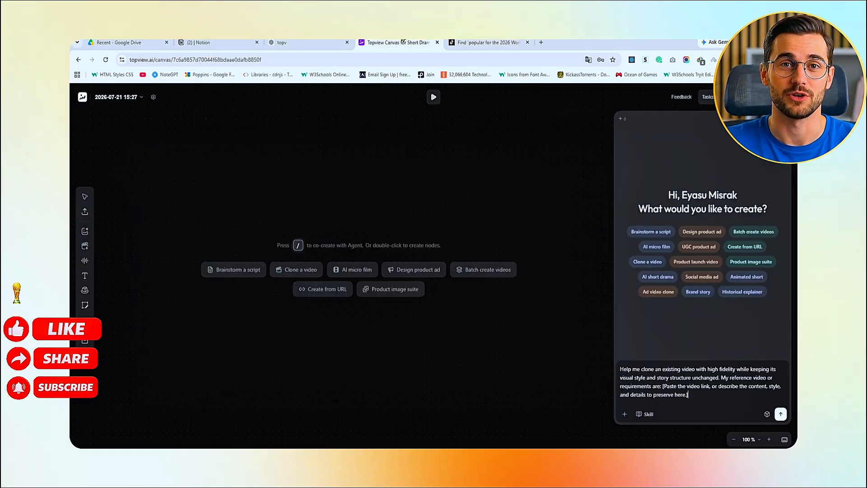
Attach the downloaded snaptik makeup video to the clone request, add the World Cup fan face paint reveal prompt and send it
{"action": "left_click", "coordinate": [626, 413]}
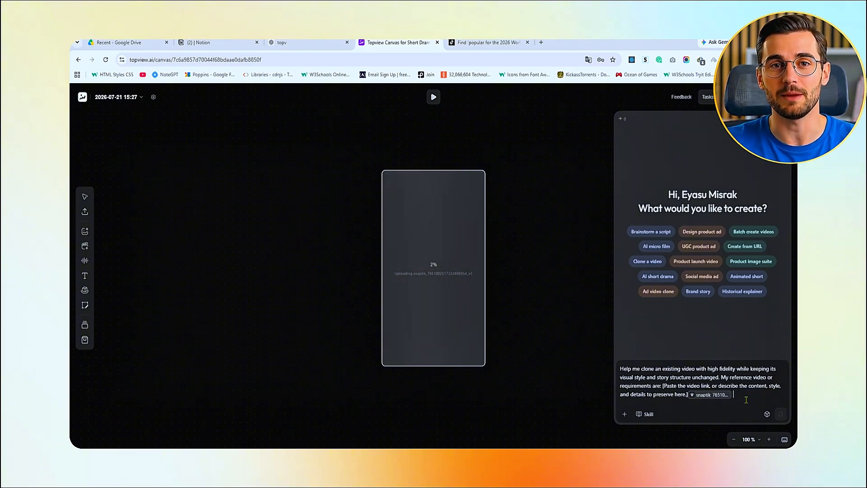
{"action": "key", "text": "ctrl+v"}
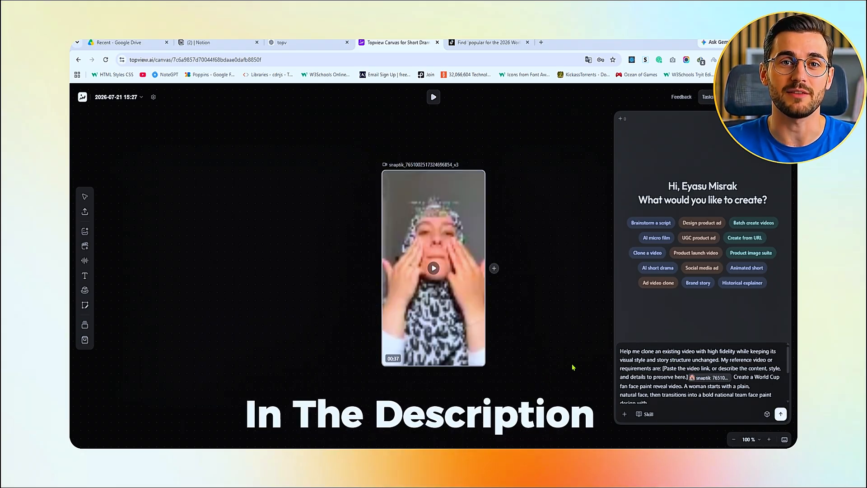
{"action": "left_click", "coordinate": [778, 413]}
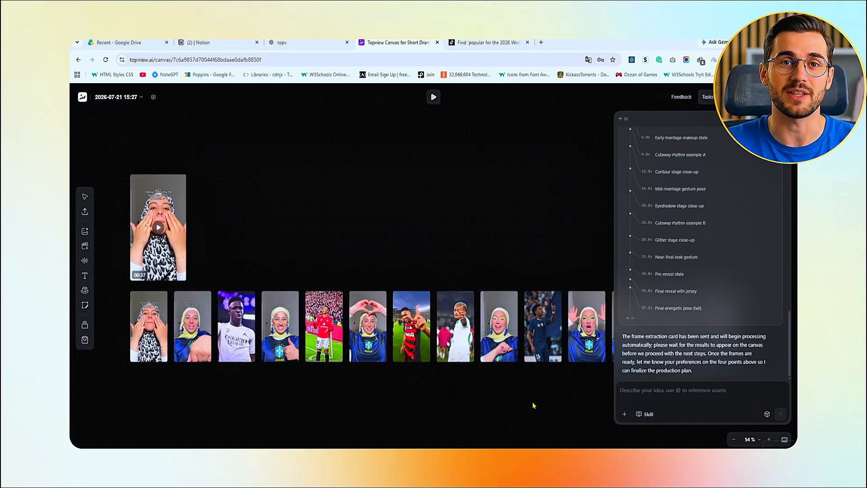
Tell the agent to proceed with building the scene structure for all 2 country versions, and lock the proposed structure with "ok"
{"action": "left_click", "coordinate": [668, 404]}
{"action": "type", "text": "These look good, please proceed with building the scene structure for all 2 country versions.\""}
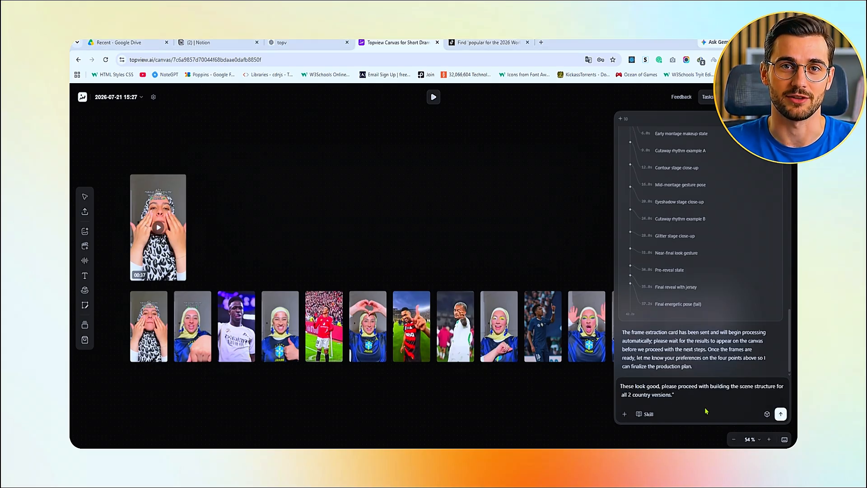
{"action": "key", "text": "Return"}
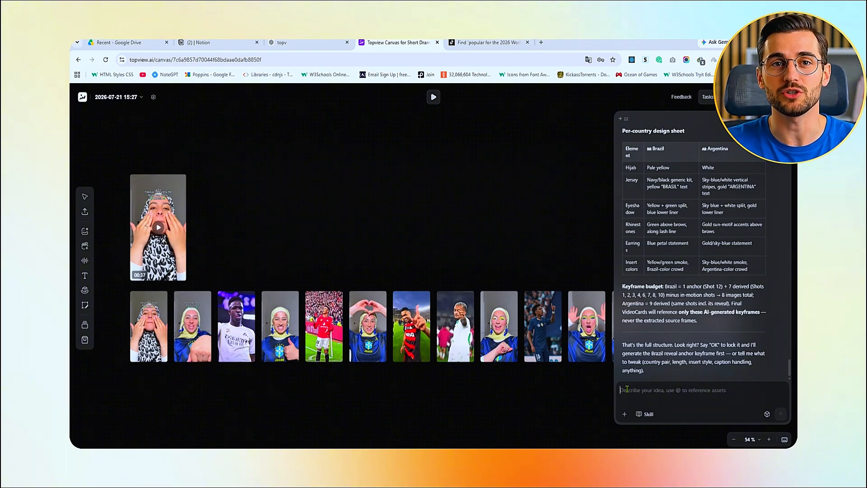
{"action": "type", "text": "ok"}
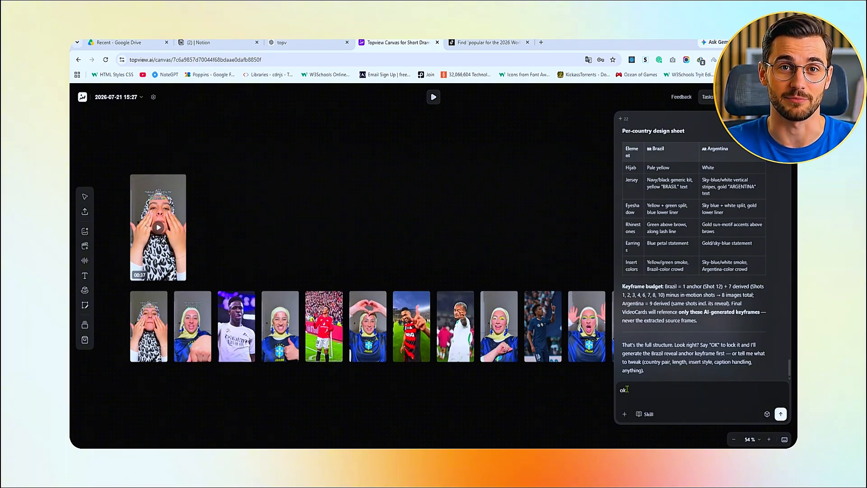
{"action": "key", "text": "Return"}
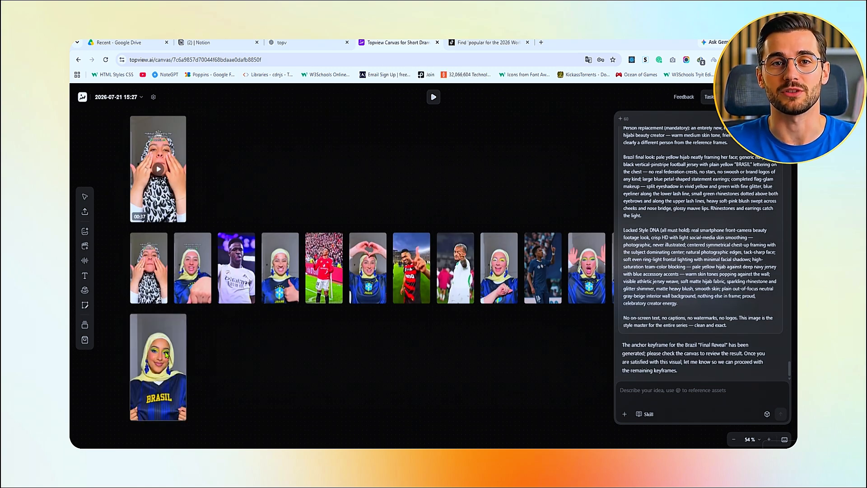
Approve the Brazil anchor keyframe by sending "Looks good, proceed with the 2 countries argentina" to the agent
{"action": "left_click", "coordinate": [629, 396]}
{"action": "type", "text": "Looks good, proceed with the 2 countries argentina"}
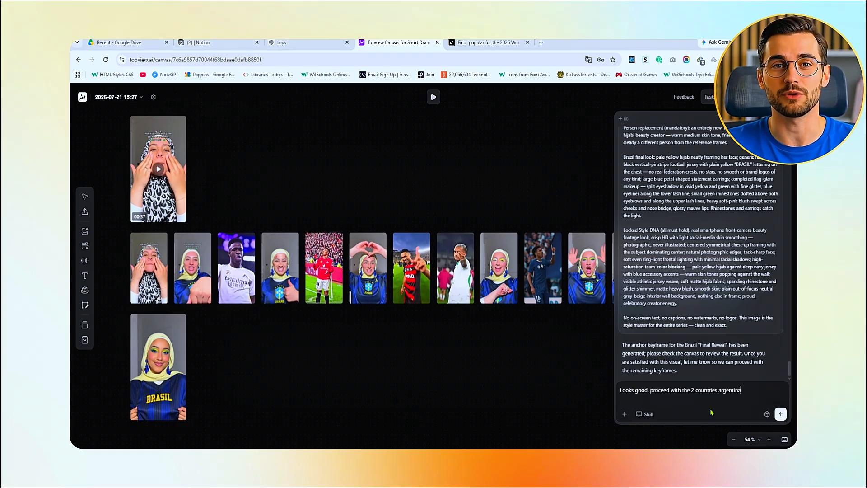
{"action": "left_click", "coordinate": [780, 414]}
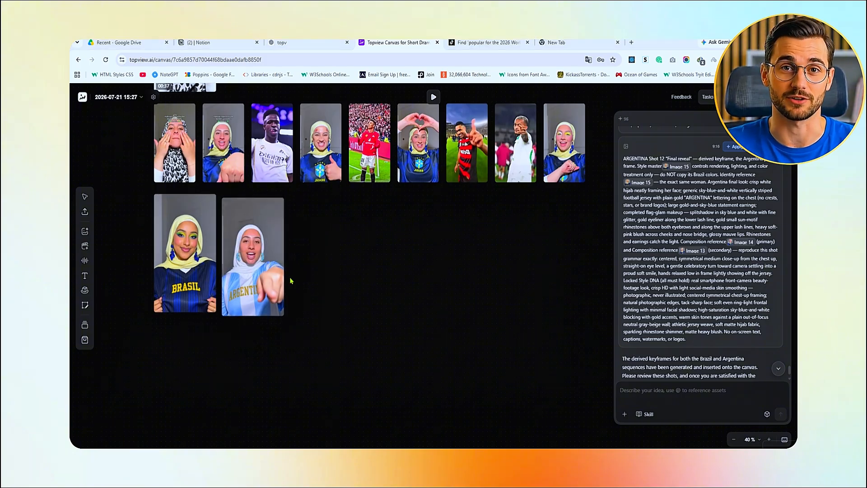
Start a video generation from the Argentina jersey image and add the prompt describing the woman painting the Argentina flag colors on her face
{"action": "left_click", "coordinate": [243, 248]}
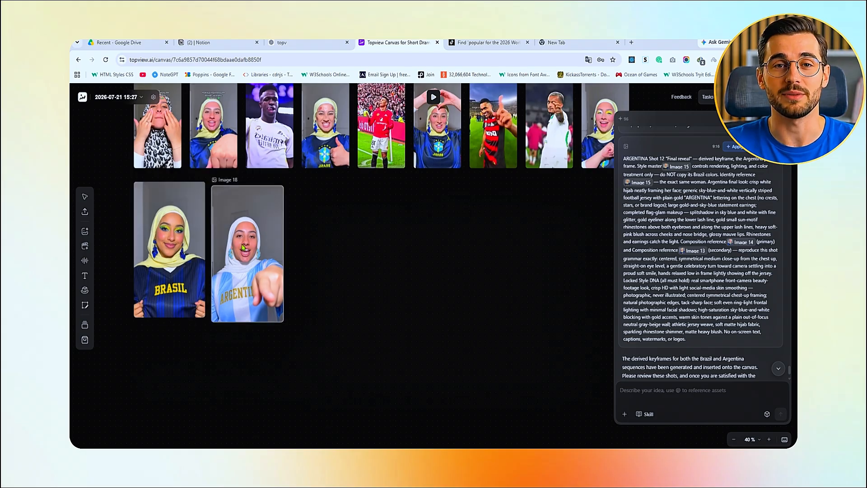
{"action": "left_click", "coordinate": [324, 259]}
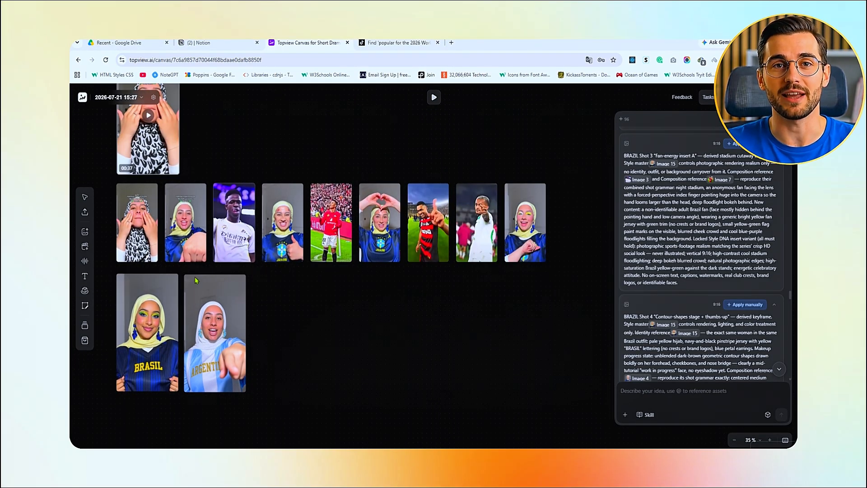
{"action": "left_click", "coordinate": [210, 331]}
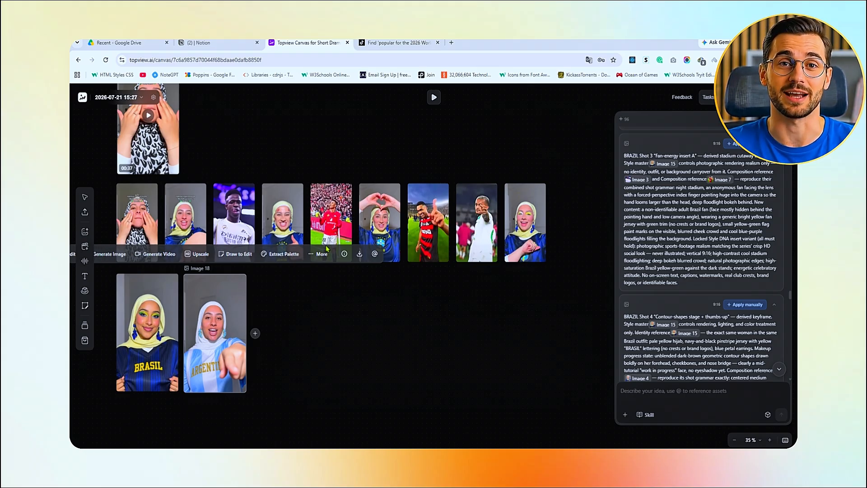
{"action": "left_click", "coordinate": [159, 254]}
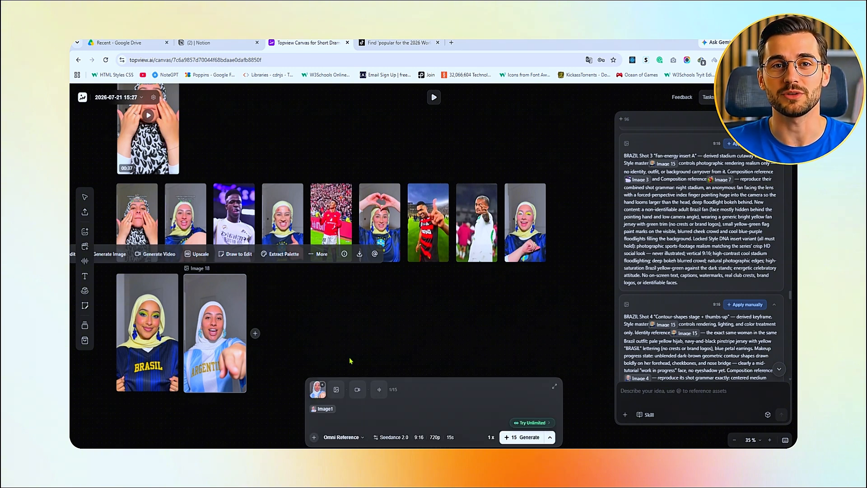
{"action": "mouse_move", "coordinate": [316, 393]}
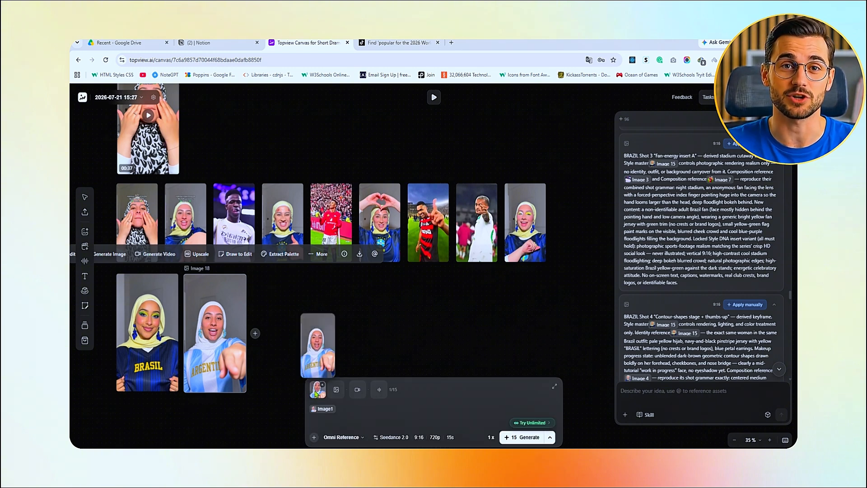
{"action": "left_click", "coordinate": [357, 410]}
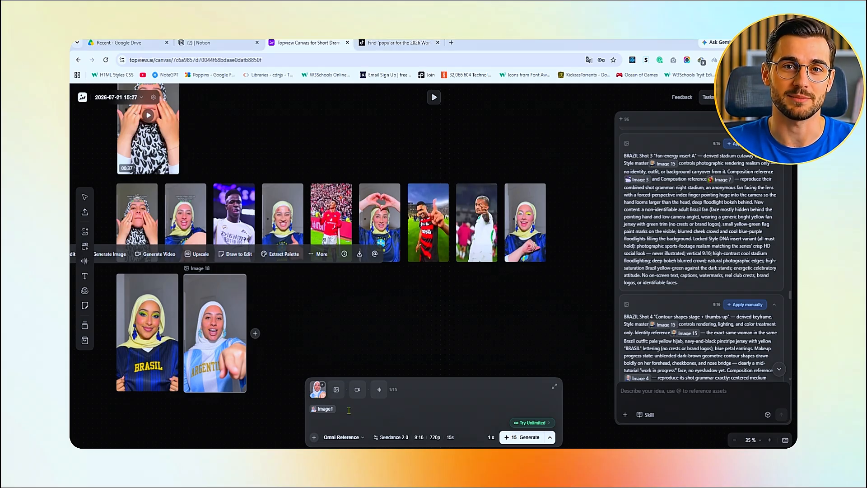
{"action": "type", "text": "The woman looks directly at the camera with an excited, playful expression, mouth slightly open. She raises both hands to her cheeks, fingers coated in light blue, white, and gold paint, and uses both hands simultaneously to paint sun and stripe motifs onto her face in the colors of the Argentina flag. Her fingers move in smooth, deliberate strokes across both cheeks at the same time, blending the light blue and white tones with a gold sun shape near her cheekbone. Her expression stays joyful and energetic throughout, matching the rhythm of the hand movements. Once the face paint design is complete, she turns her head smoothly to the left, transitioning out of frame. Natural handheld selfie-style camera movement, soft indoor lighting,  vertical 9:16 framing"}
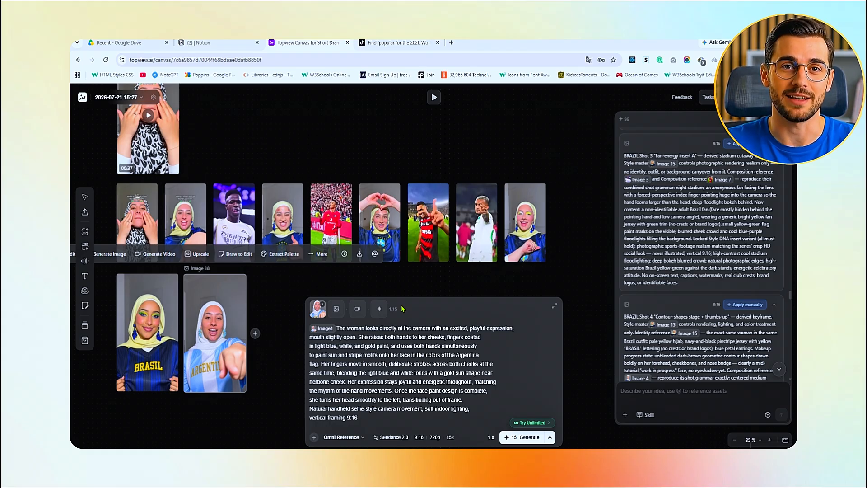
Configure the video generation with Omni Reference mode, 1080p quality and a duration of 8 seconds
{"action": "left_click", "coordinate": [356, 436]}
{"action": "left_click", "coordinate": [355, 423]}
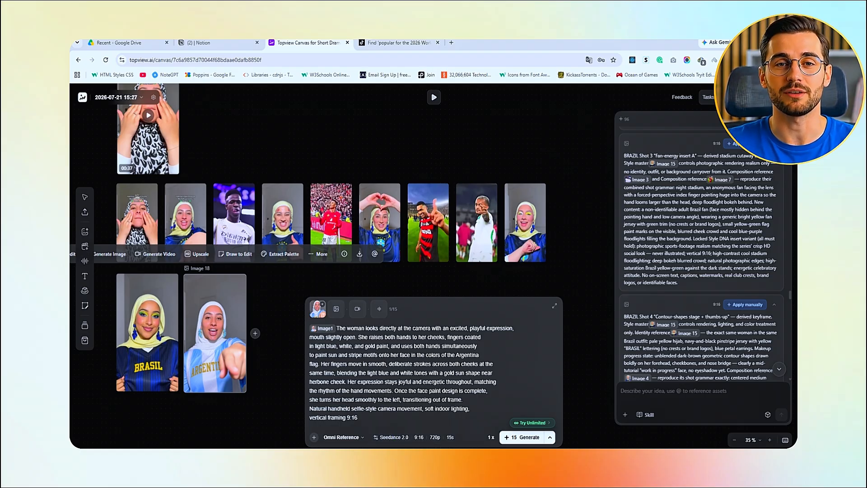
{"action": "left_click", "coordinate": [414, 437]}
{"action": "left_click", "coordinate": [488, 335]}
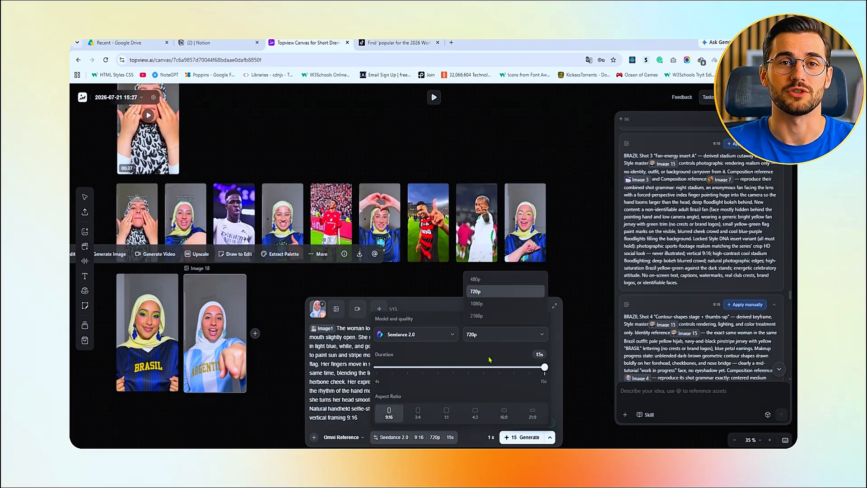
{"action": "left_click", "coordinate": [501, 303]}
{"action": "left_click", "coordinate": [422, 367]}
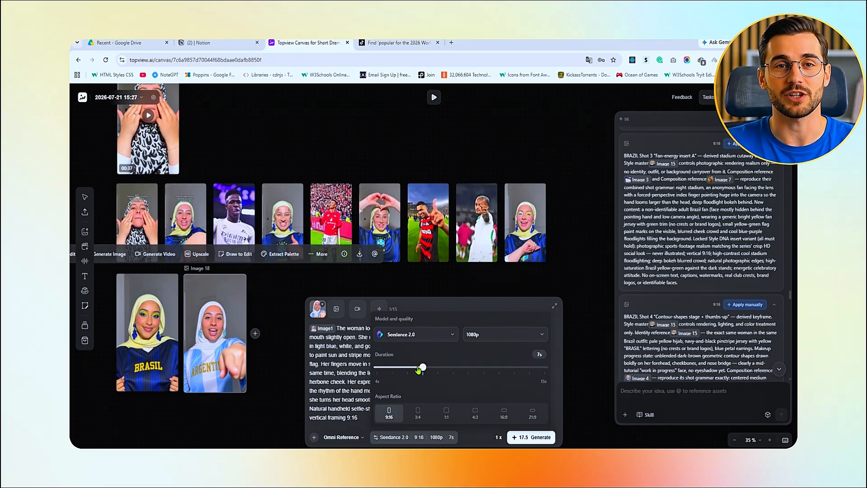
{"action": "left_click", "coordinate": [433, 373]}
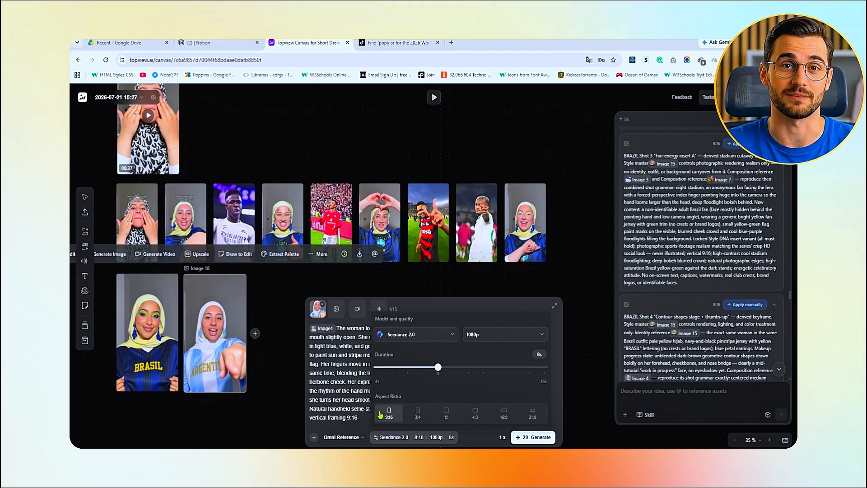
Generate the 8-second face-painting video from the Argentina jersey image with Seedance 2.0 at 1080p
{"action": "left_click", "coordinate": [465, 306]}
{"action": "left_click", "coordinate": [533, 437]}
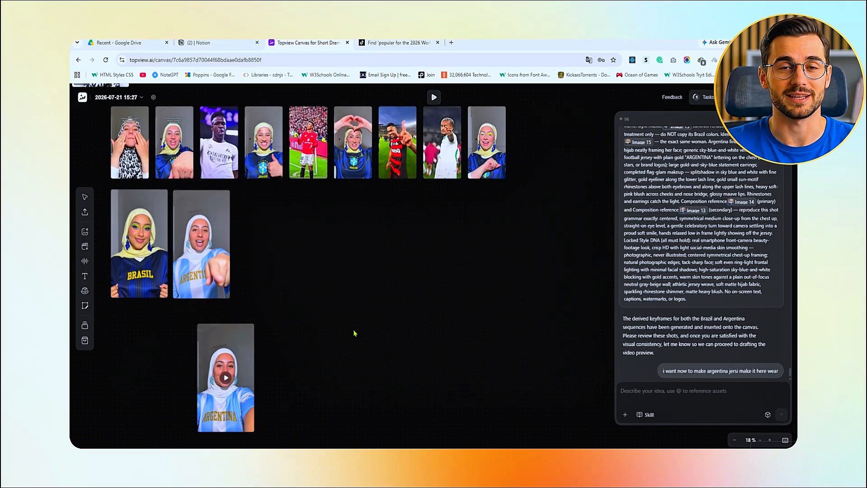
Play the generated Argentina face-painting clip and enlarge it slightly on the canvas
{"action": "left_click", "coordinate": [227, 382]}
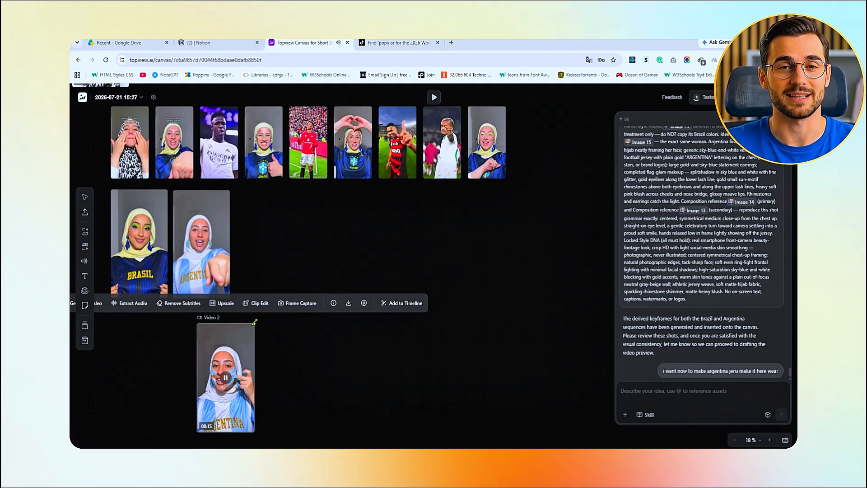
{"action": "left_click_drag", "start_coordinate": [255, 322], "coordinate": [271, 310]}
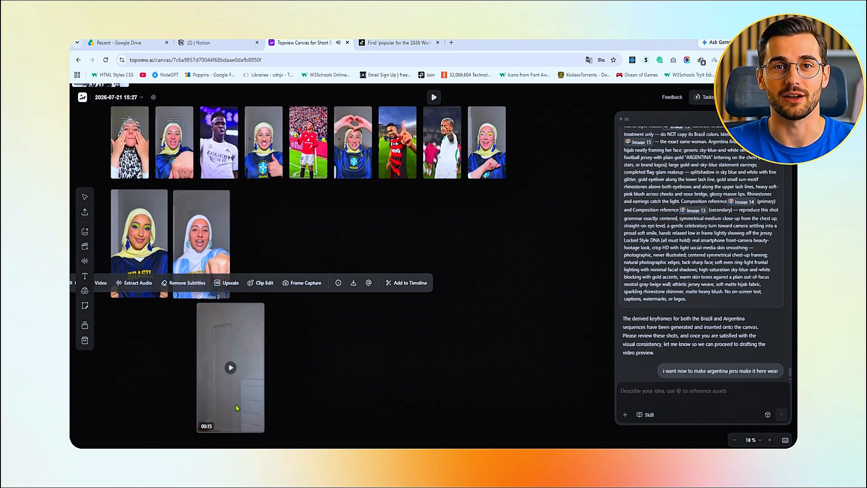
{"action": "left_click", "coordinate": [342, 367]}
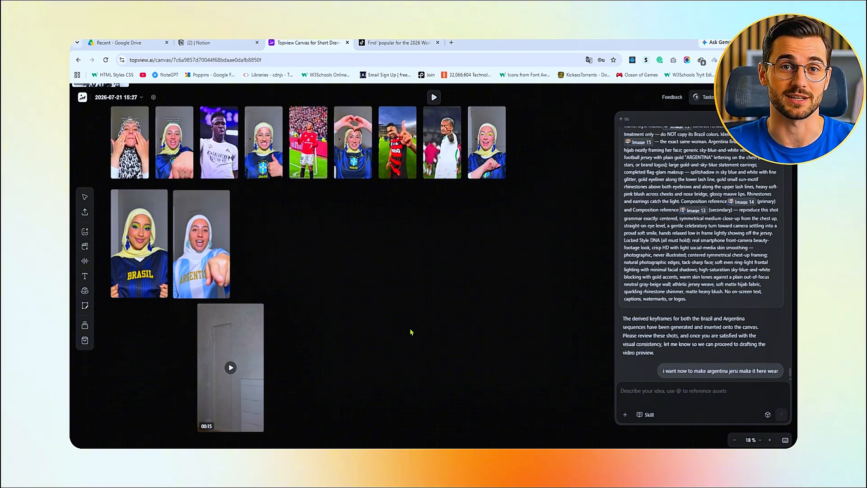
Attach the Argentina fan image and the player's heart-celebration image to the agent chat, and enlarge and place the fan image beside the player
{"action": "left_click", "coordinate": [625, 415]}
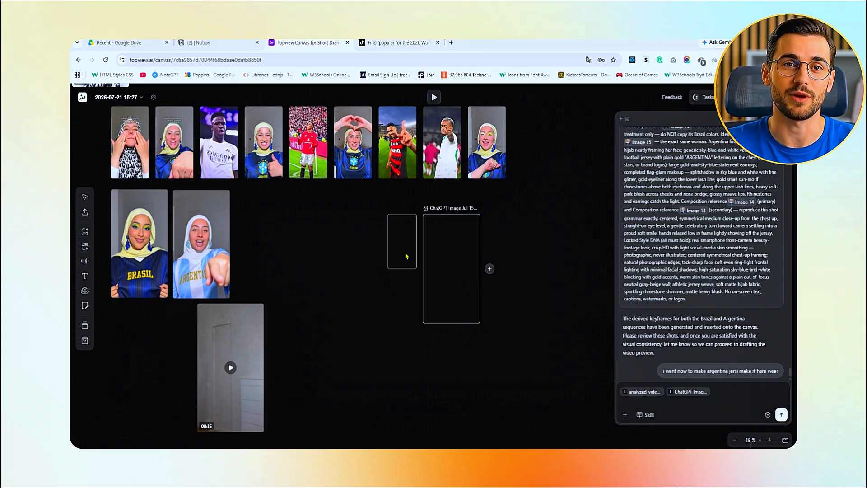
{"action": "left_click", "coordinate": [400, 266]}
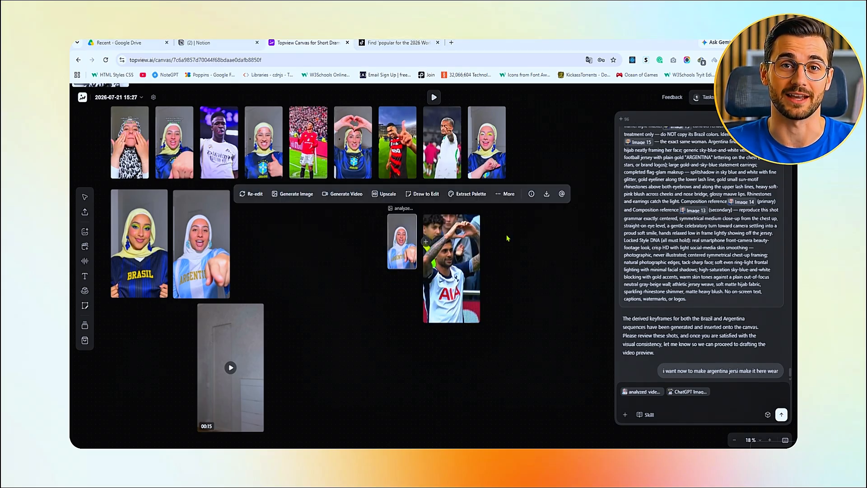
{"action": "left_click_drag", "start_coordinate": [416, 269], "coordinate": [421, 310]}
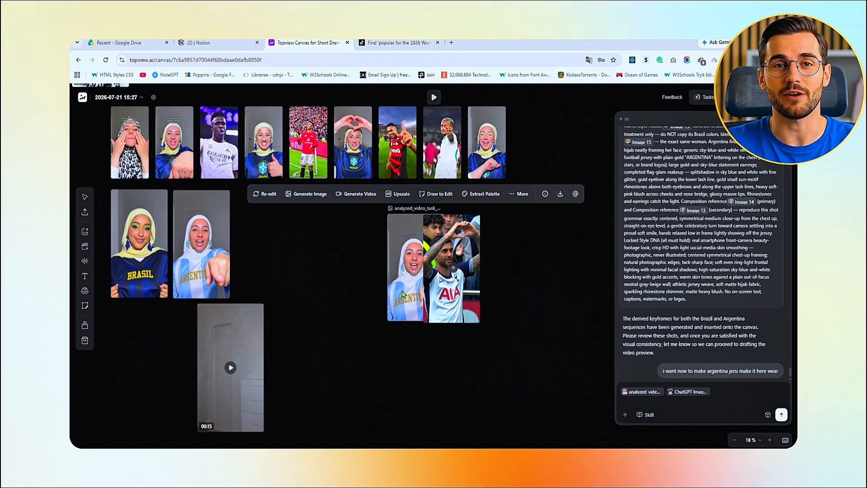
{"action": "left_click_drag", "start_coordinate": [403, 294], "coordinate": [378, 293]}
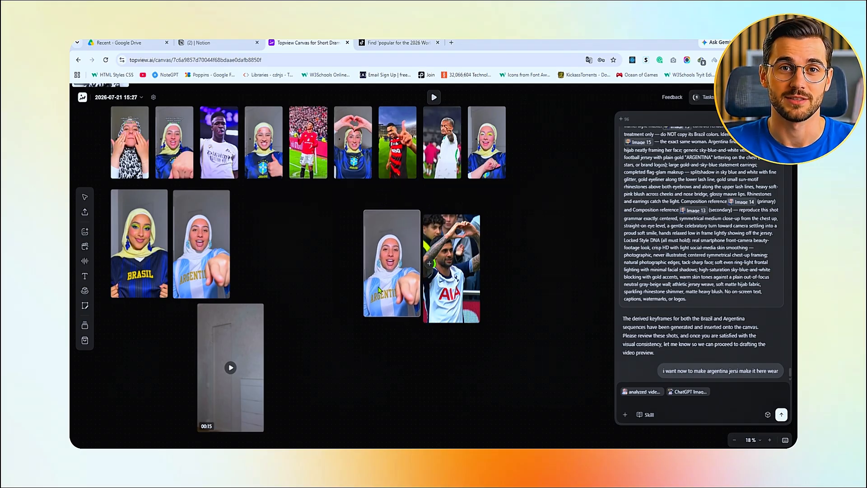
Send the agent the prompt "preserve my fan's identity while transferring only the celebration movement from the player."
{"action": "left_click", "coordinate": [534, 292]}
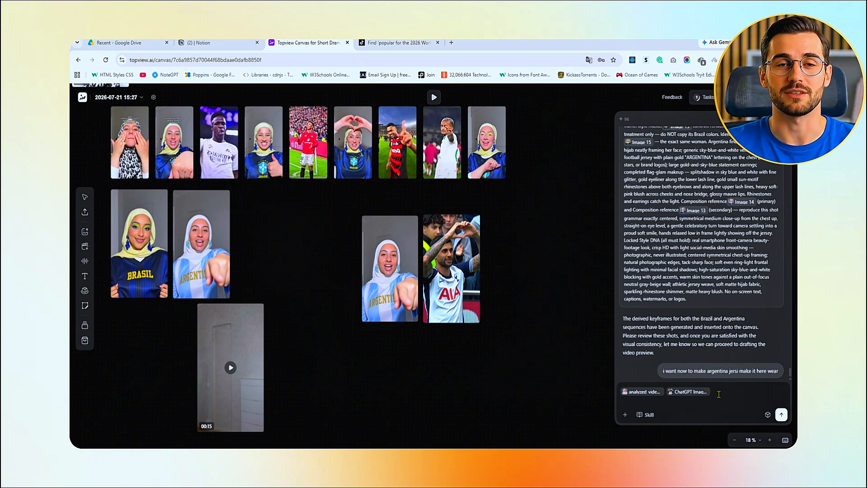
{"action": "type", "text": "preserve my fan's identity while transferring only the celebration movement from the player."}
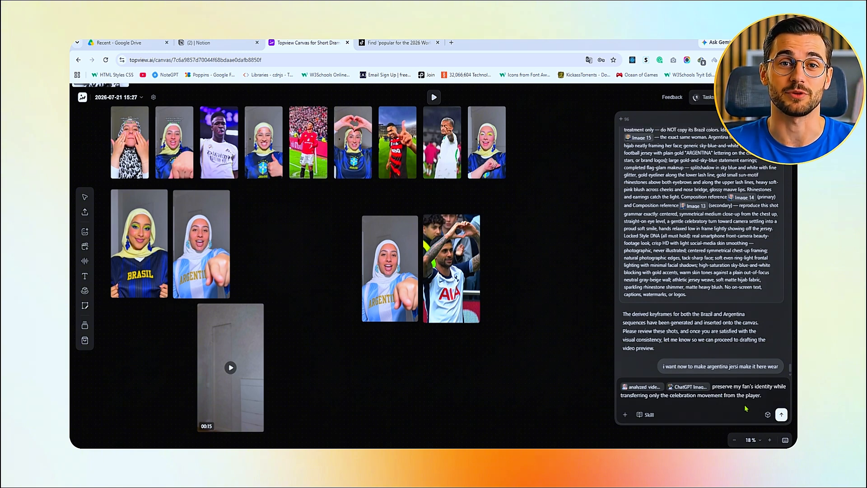
{"action": "key", "text": "Return"}
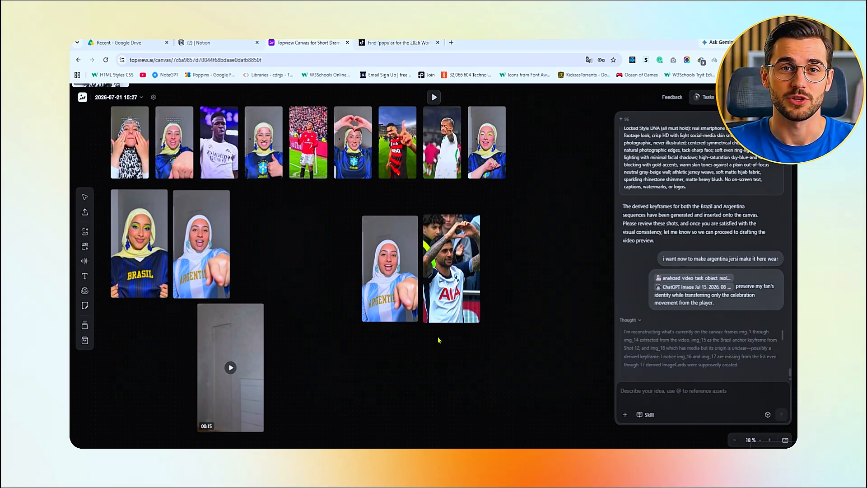
Start a video generation from the fan image, adding the player image as motion reference and the prompt for a cinematic celebration video
{"action": "left_click", "coordinate": [398, 265]}
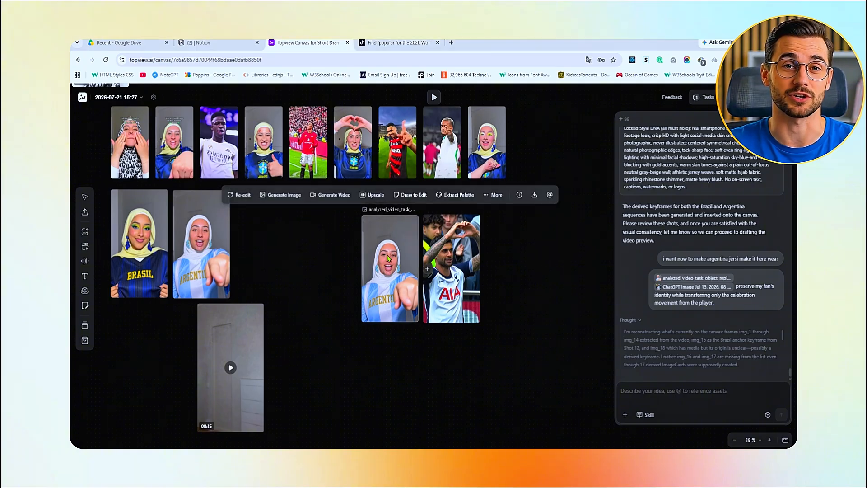
{"action": "left_click", "coordinate": [329, 195]}
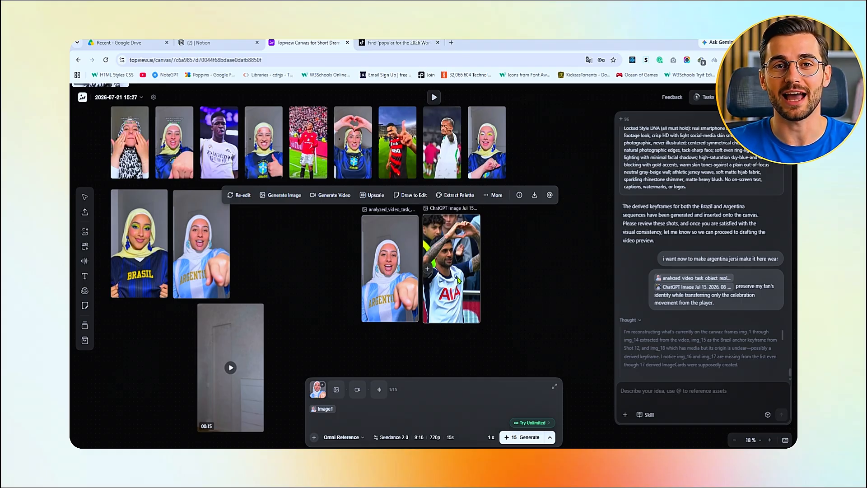
{"action": "left_click_drag", "start_coordinate": [458, 280], "coordinate": [337, 389]}
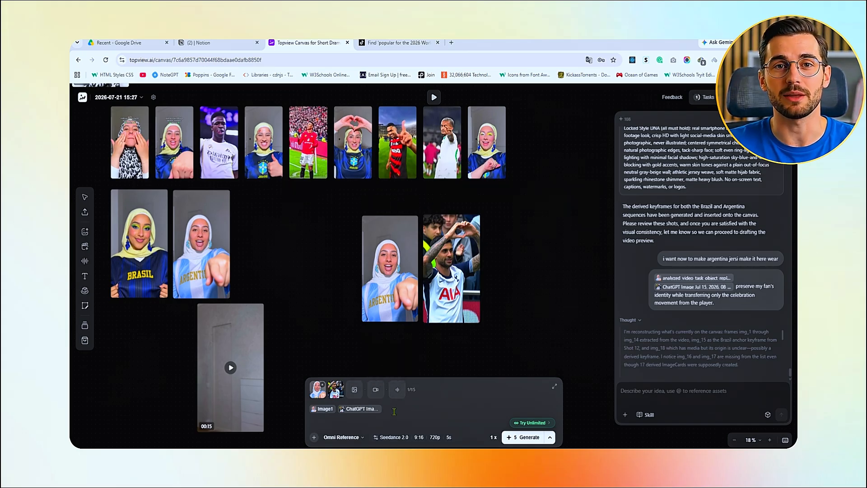
{"action": "type", "text": "Using the football player's celebration image as the motion reference and my AI fan image as the identity reference, create a cinematic celebration video. Keep the girl's face, hairstyle, clothing, face paint, and environment exactly the same. Only transfer the player's celebration pose, body movement, timing, energy, and facial excitement. Do not copy the player's appearance. The final result should look like the AI fan is performing the same iconic celebration after her team's victory."}
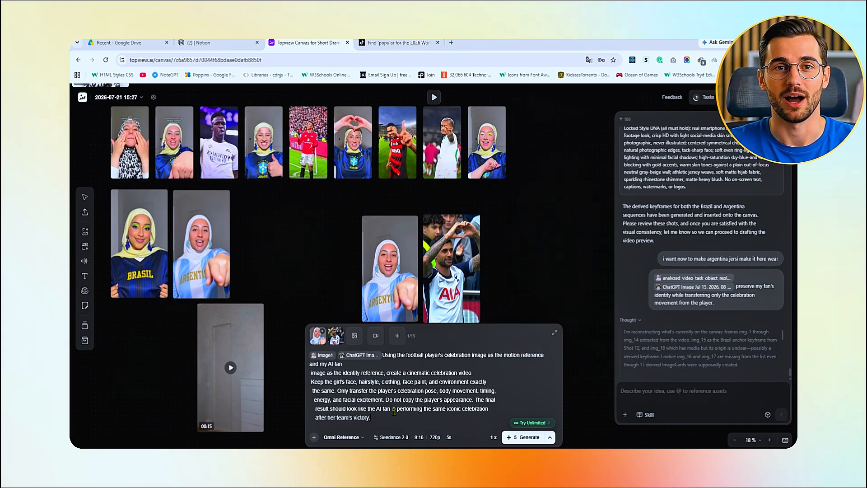
Check the video settings for Seedance 2.0, 720p, 9:16 and 5 seconds, and generate the fan celebration video
{"action": "left_click", "coordinate": [449, 442]}
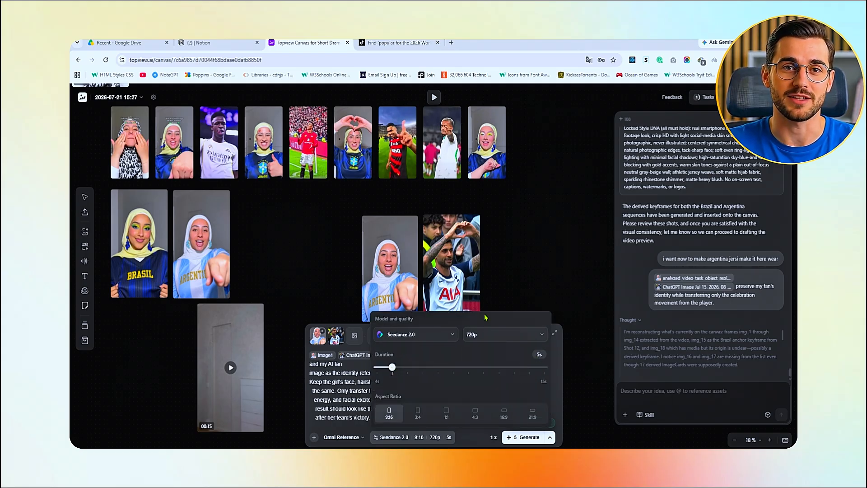
{"action": "left_click", "coordinate": [570, 378]}
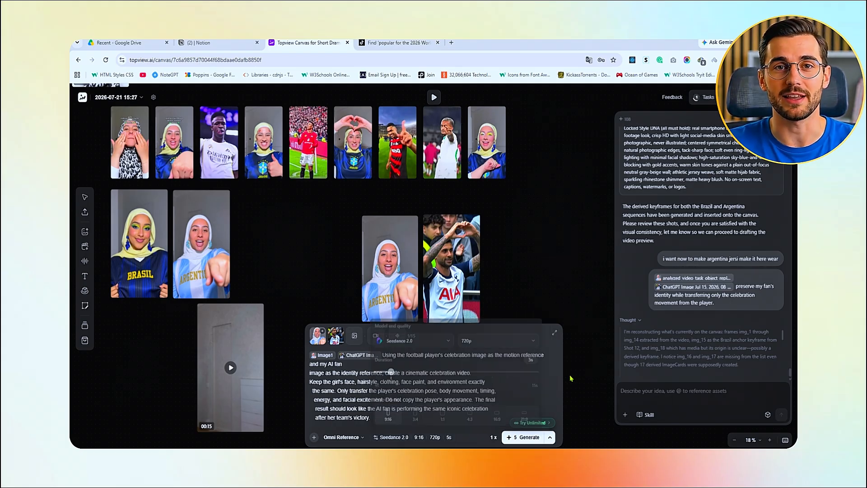
{"action": "left_click", "coordinate": [525, 437]}
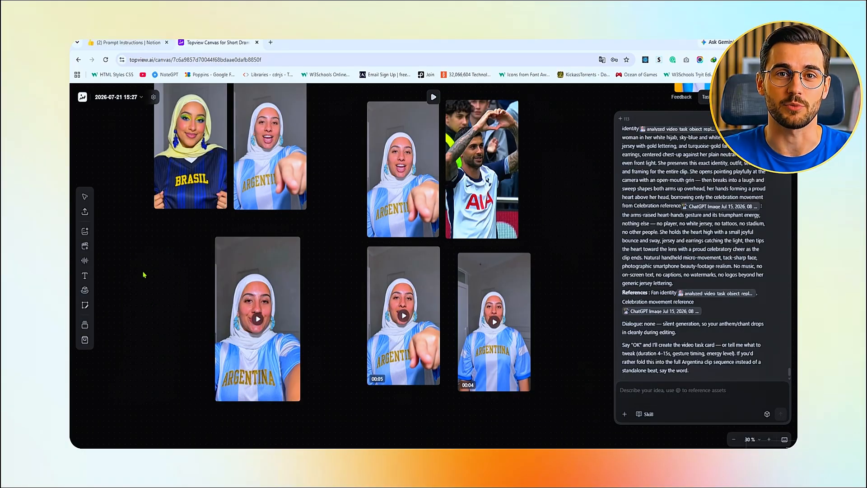
Start an AI Music generation with Topview Music and attach a reference audio track
{"action": "left_click", "coordinate": [85, 261]}
{"action": "left_click", "coordinate": [121, 279]}
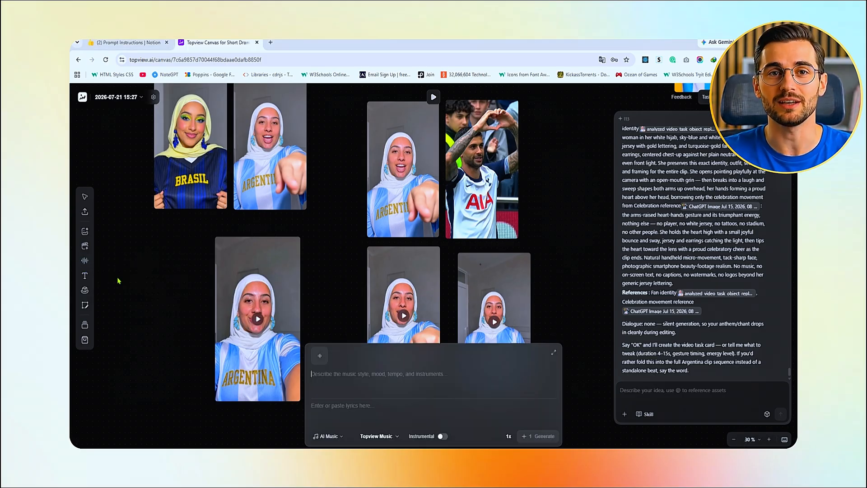
{"action": "left_click", "coordinate": [319, 355]}
{"action": "left_click", "coordinate": [303, 324]}
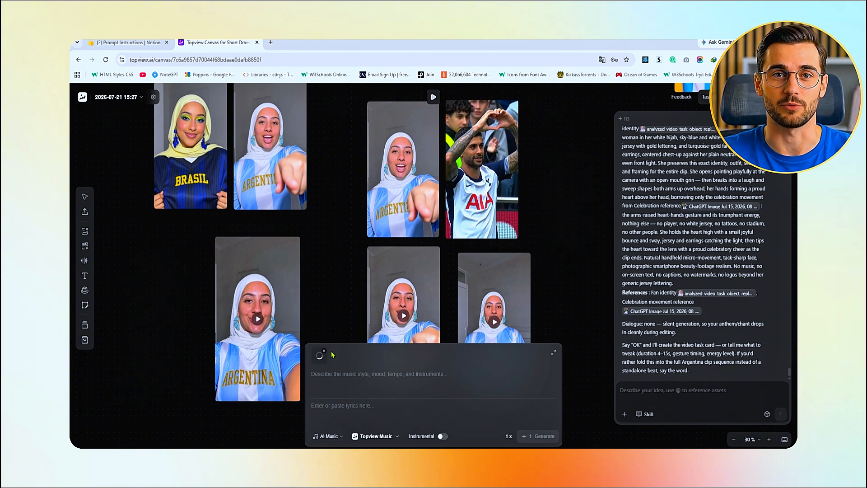
Add the cinematic electronic pop style description and the Argentina chant lyrics, and generate the song
{"action": "left_click", "coordinate": [328, 381]}
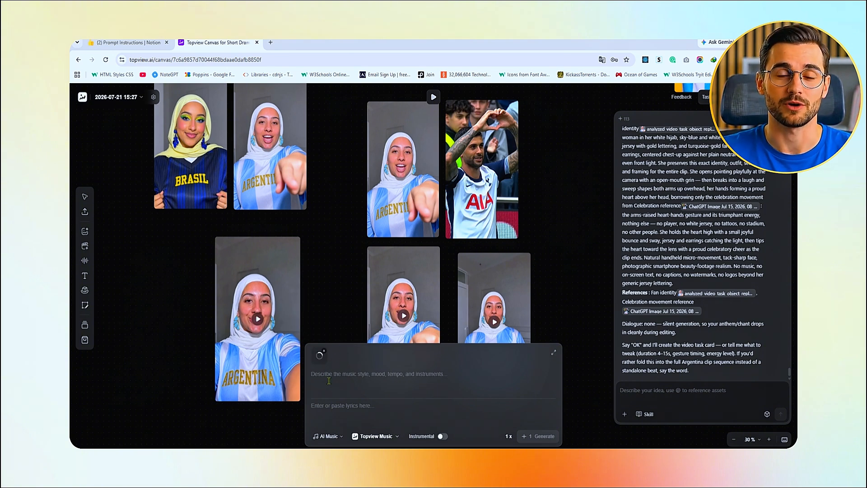
{"action": "type", "text": "Warm piano Ambient pads Deep cinematic bass Modern electronic drums Epic orchestral strings Wide stereo synths Emotional vocal chops Powerful impacts and risers"}
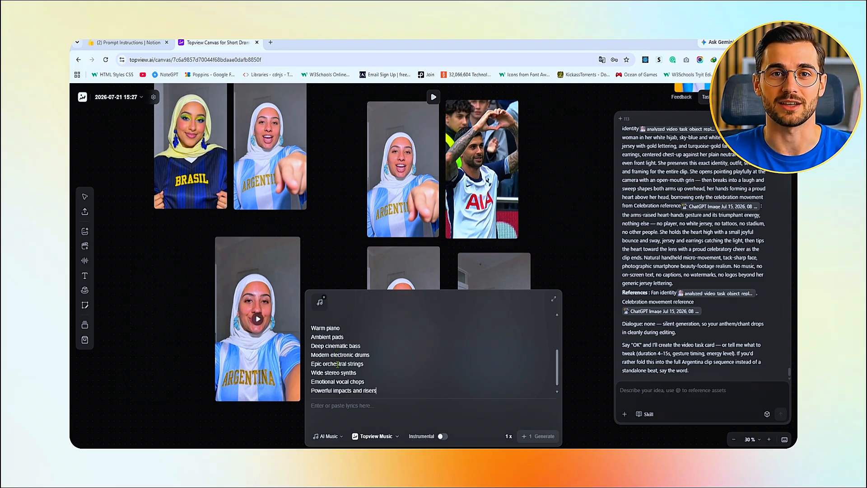
{"action": "left_click", "coordinate": [331, 414]}
{"action": "key", "text": "super+v"}
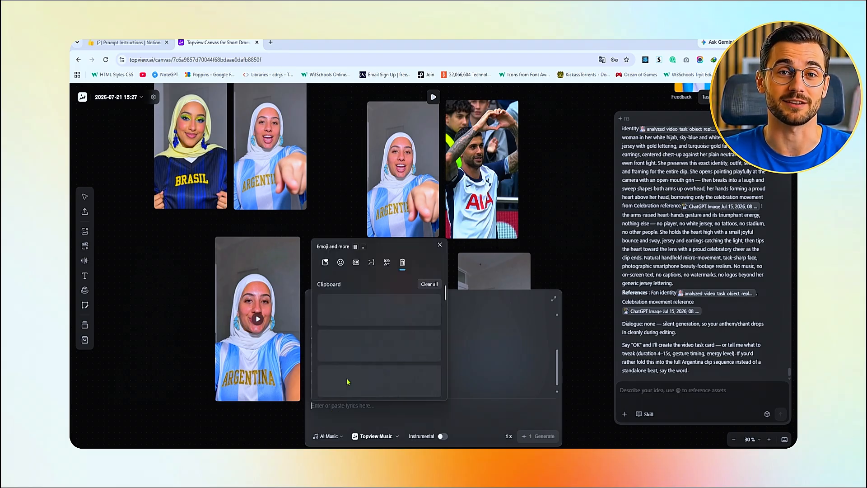
{"action": "left_click", "coordinate": [360, 369]}
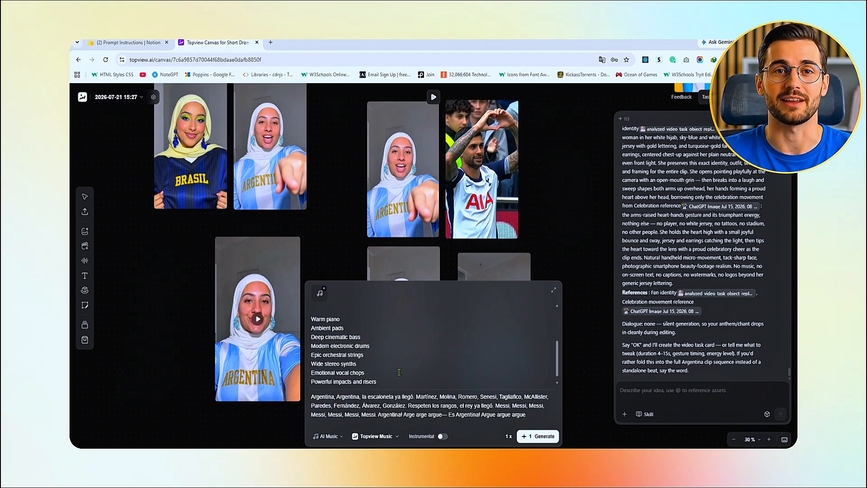
{"action": "scroll", "coordinate": [399, 372], "scroll_direction": "up", "scroll_amount": 5}
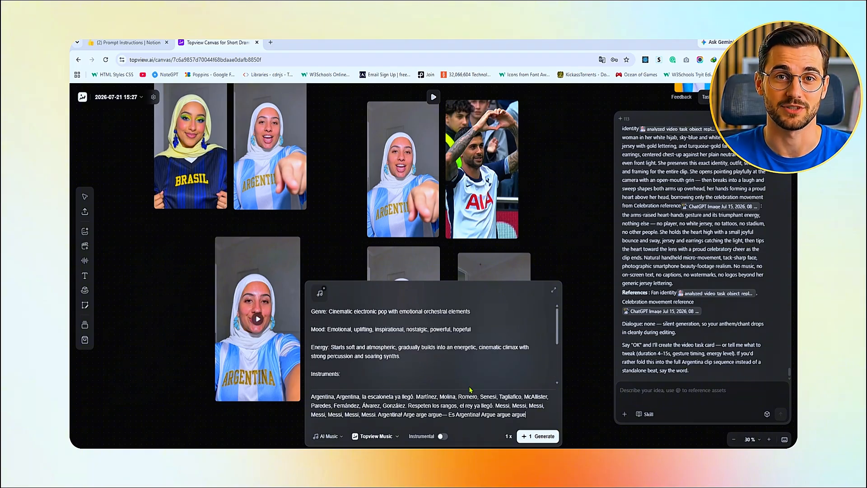
{"action": "left_click", "coordinate": [523, 435]}
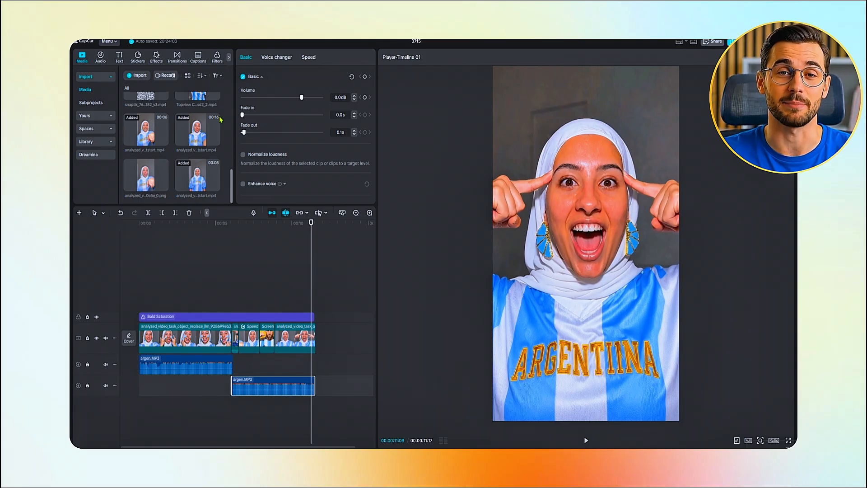
Switch to CapCut and review the timeline's argen.MP3 clips, the fan video clips and the Bold Saturation filter
{"action": "left_click", "coordinate": [167, 371]}
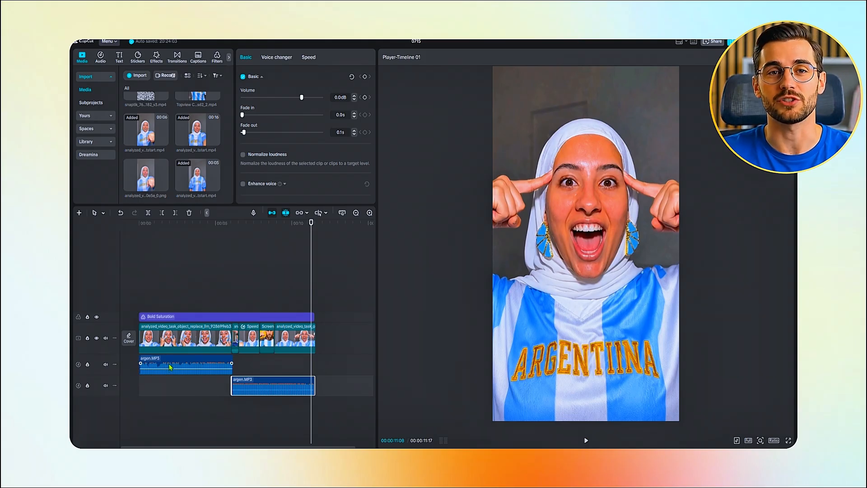
{"action": "left_click", "coordinate": [169, 367]}
{"action": "left_click", "coordinate": [273, 386]}
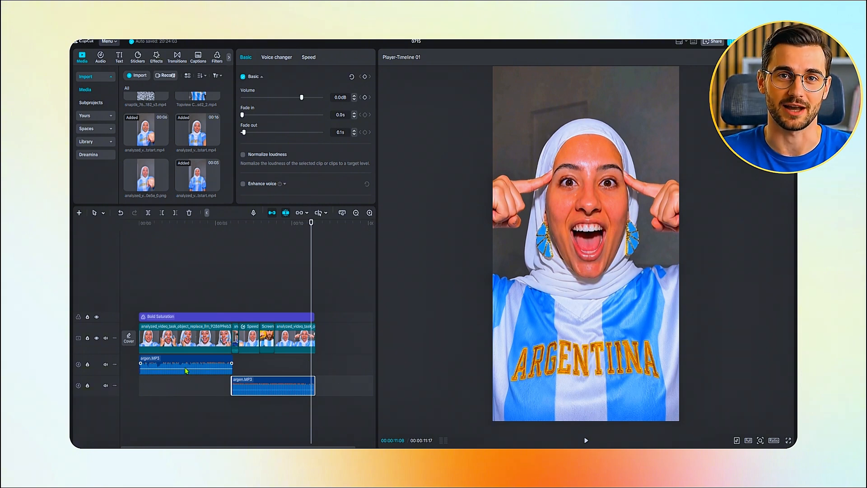
{"action": "left_click", "coordinate": [162, 345]}
{"action": "left_click_drag", "start_coordinate": [187, 224], "coordinate": [226, 333]}
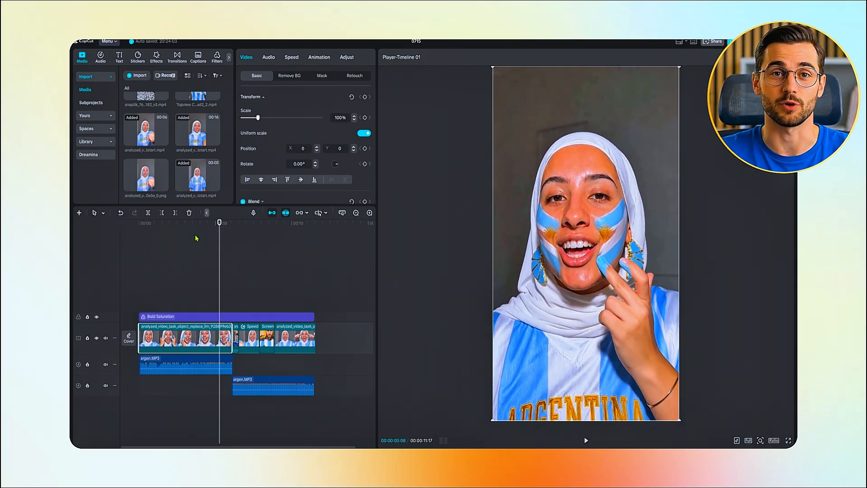
{"action": "left_click_drag", "start_coordinate": [195, 238], "coordinate": [303, 390]}
{"action": "left_click", "coordinate": [174, 316]}
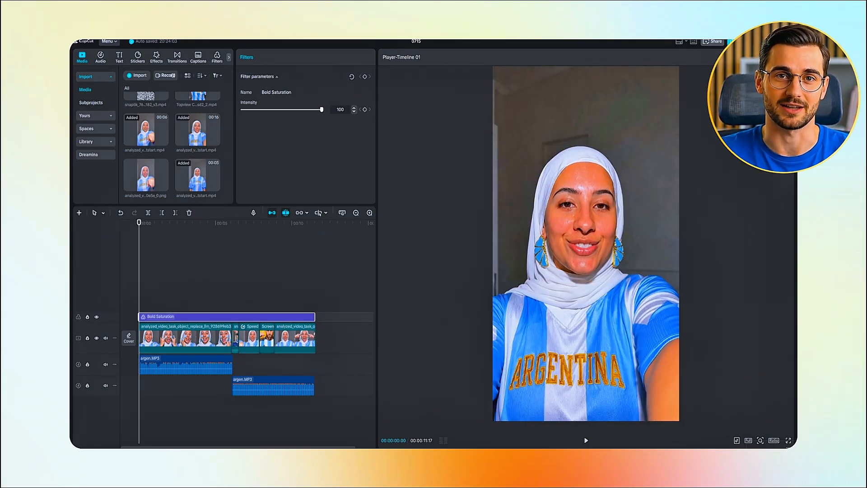
Export the timeline as an mp4 with video output enabled and the resolution set to 1080P
{"action": "left_click", "coordinate": [741, 42]}
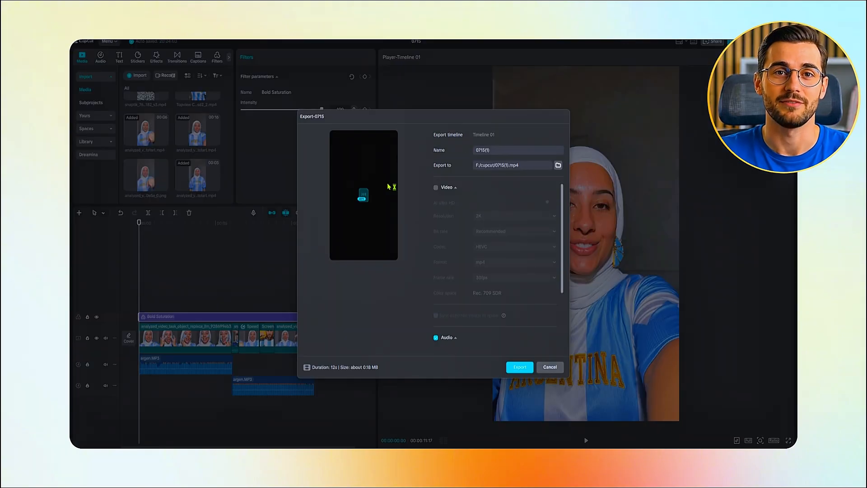
{"action": "left_click", "coordinate": [435, 188]}
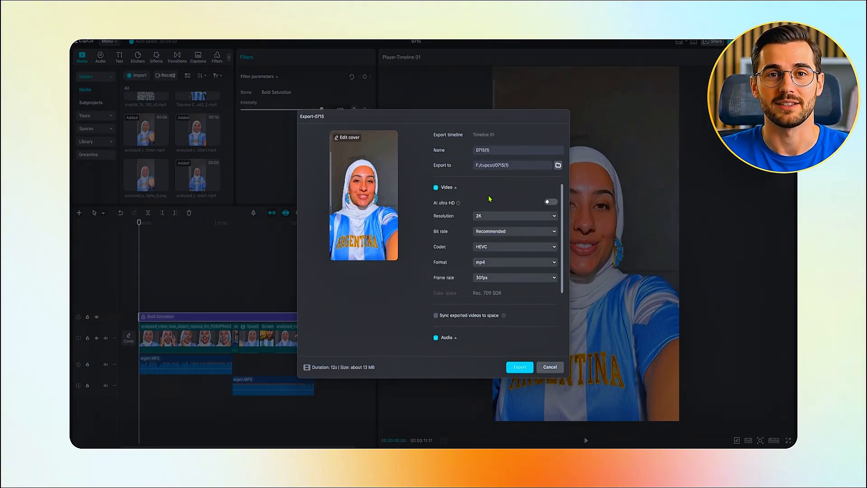
{"action": "left_click", "coordinate": [554, 216]}
{"action": "left_click", "coordinate": [504, 234]}
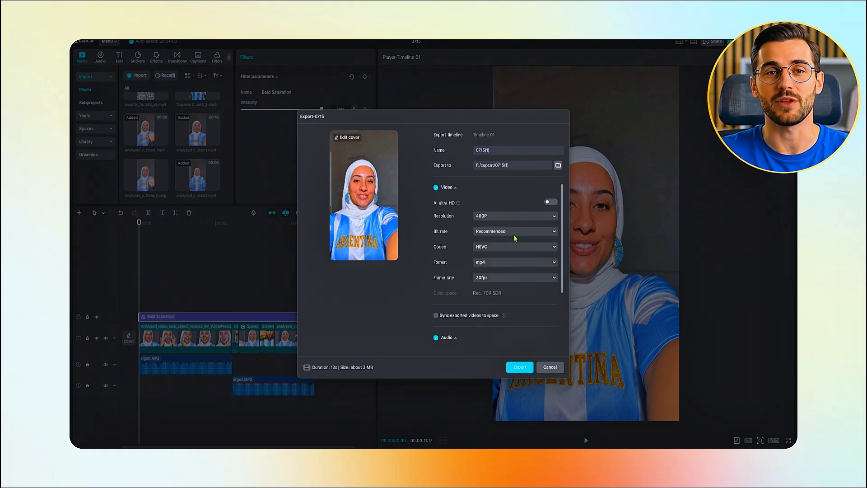
{"action": "left_click", "coordinate": [543, 219]}
{"action": "left_click", "coordinate": [491, 258]}
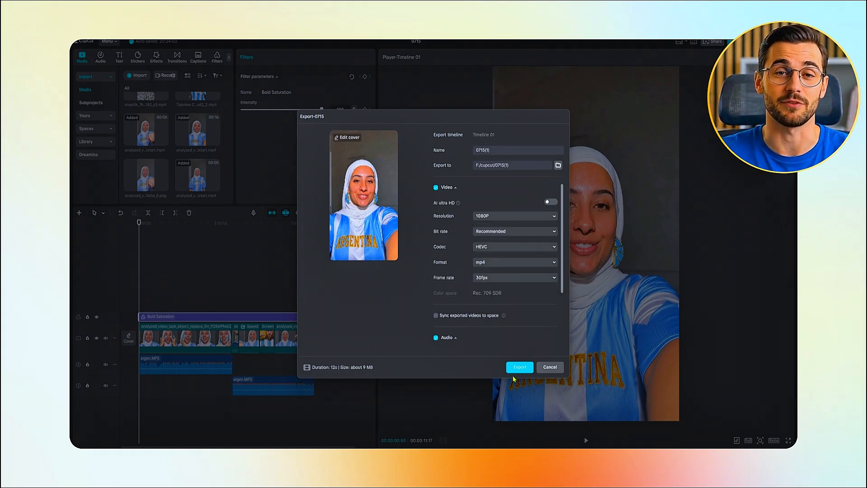
{"action": "left_click", "coordinate": [514, 369]}
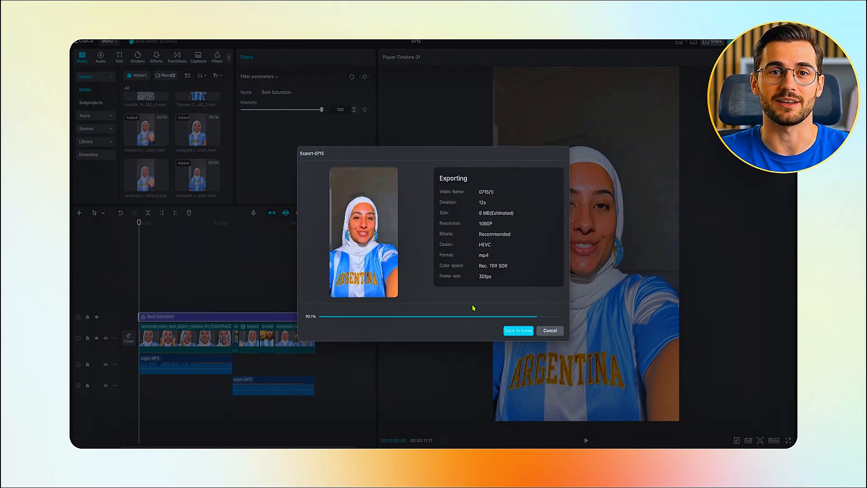